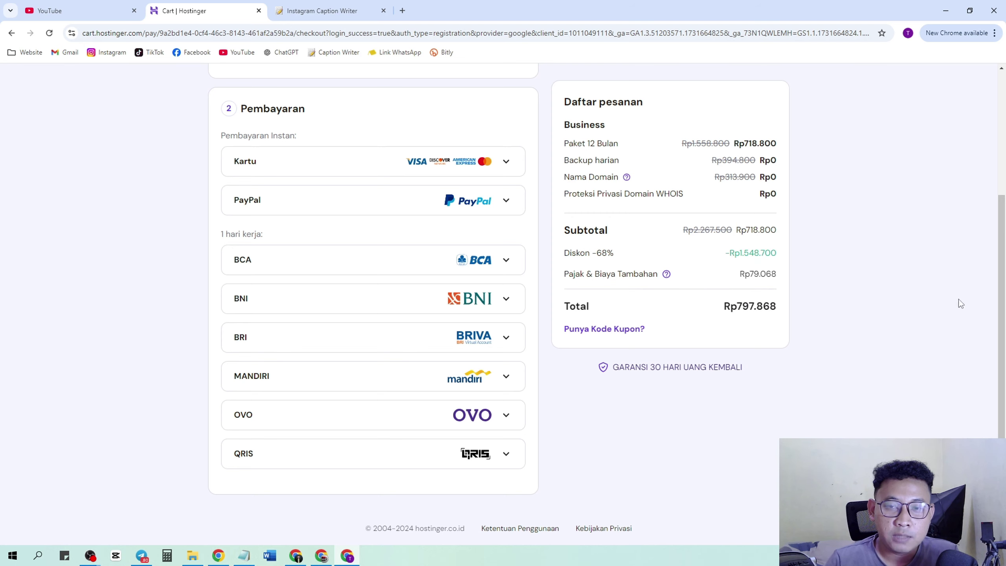
Choose QRIS as the payment method for the 12-month Business hosting order and create the payment bill
left_click_drag(723, 306, 783, 304)
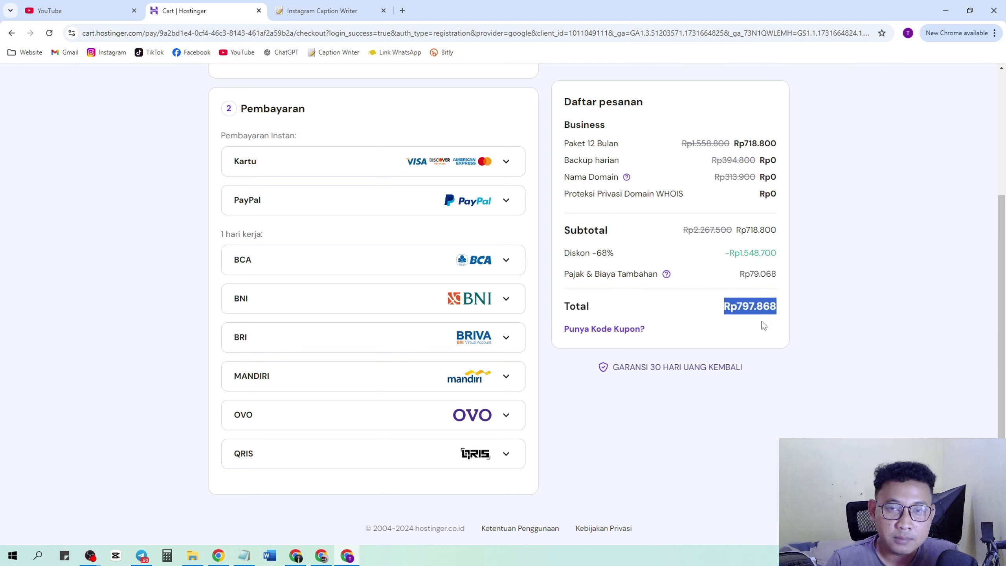
left_click(867, 319)
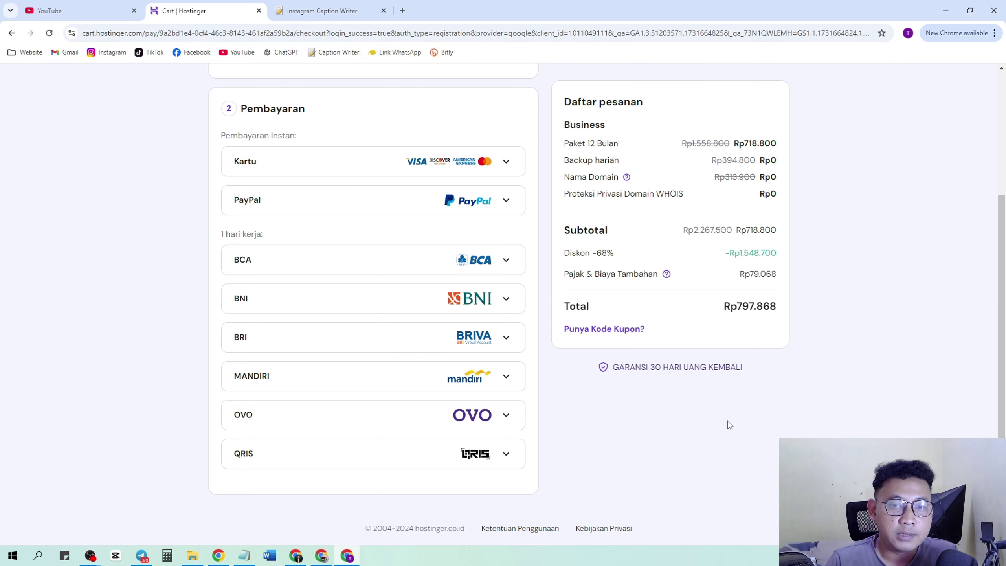
left_click(477, 457)
scroll(424, 392, "down", 3)
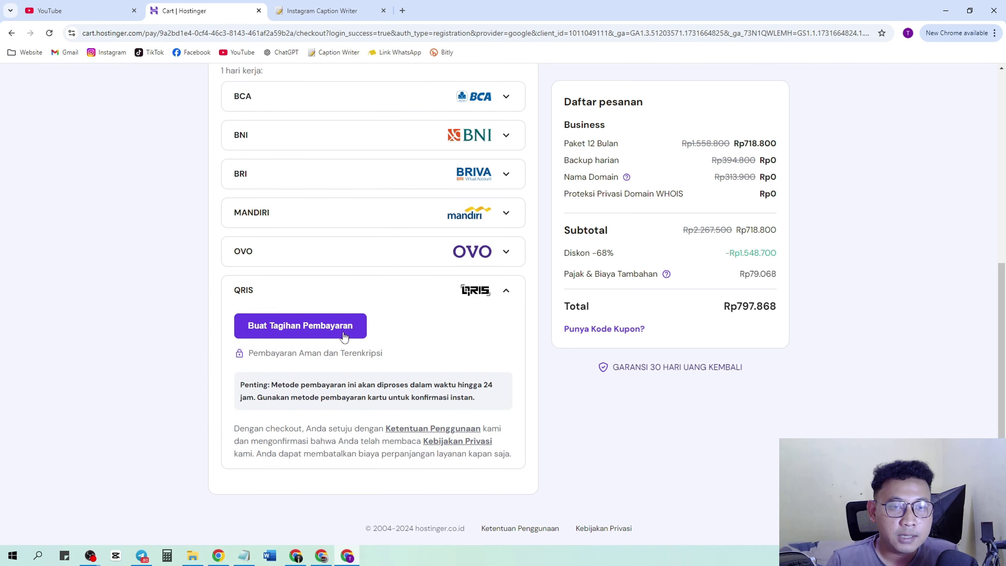
left_click(300, 333)
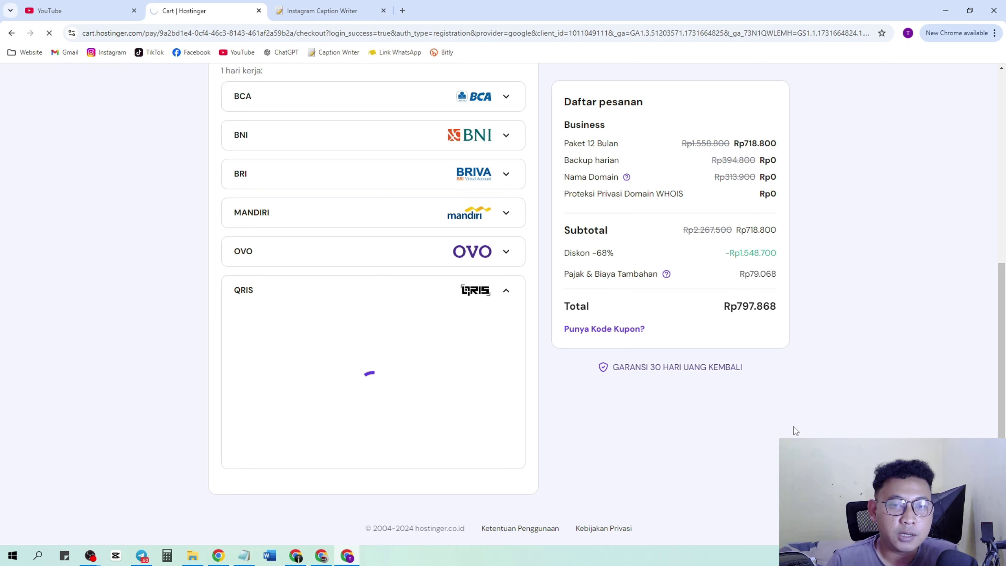
scroll(1003, 241, "down", 2)
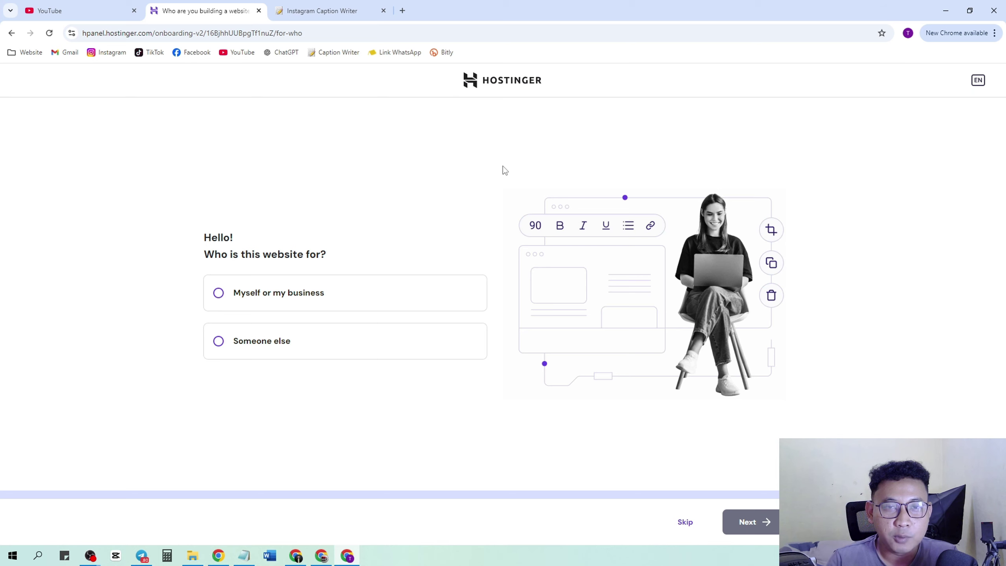
Change the hPanel display language to Bahasa Indonesia
left_click(978, 81)
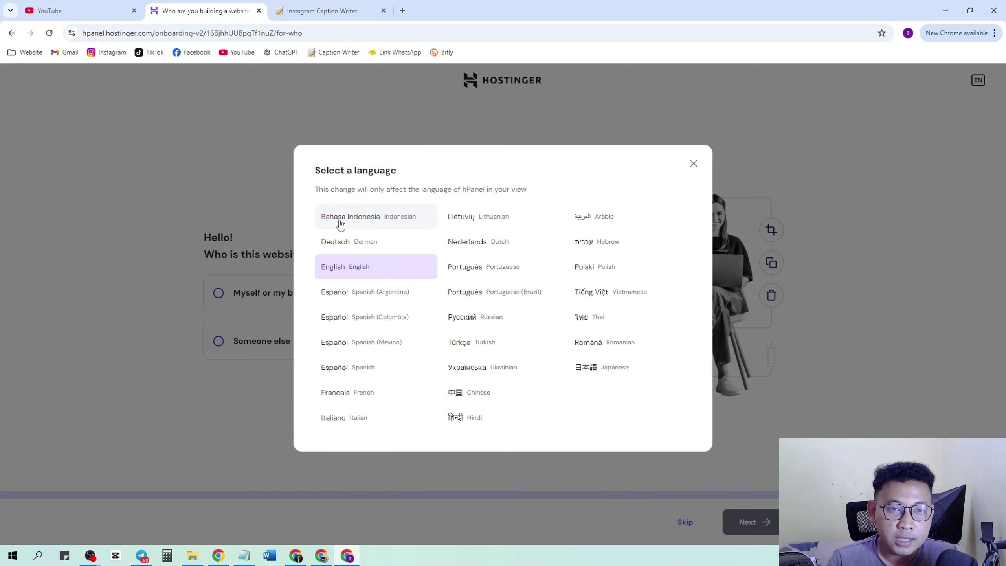
left_click(976, 88)
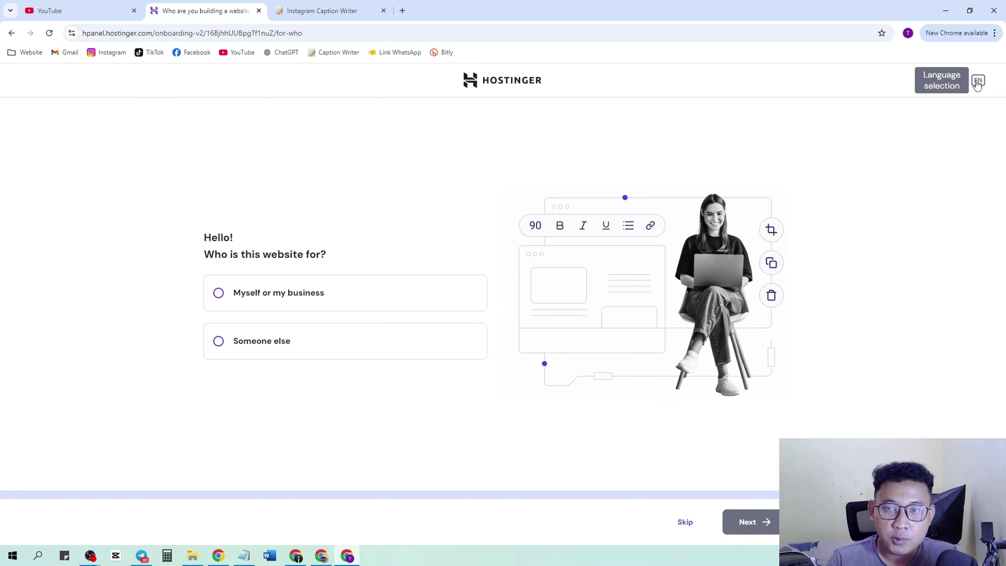
left_click(976, 88)
left_click(372, 216)
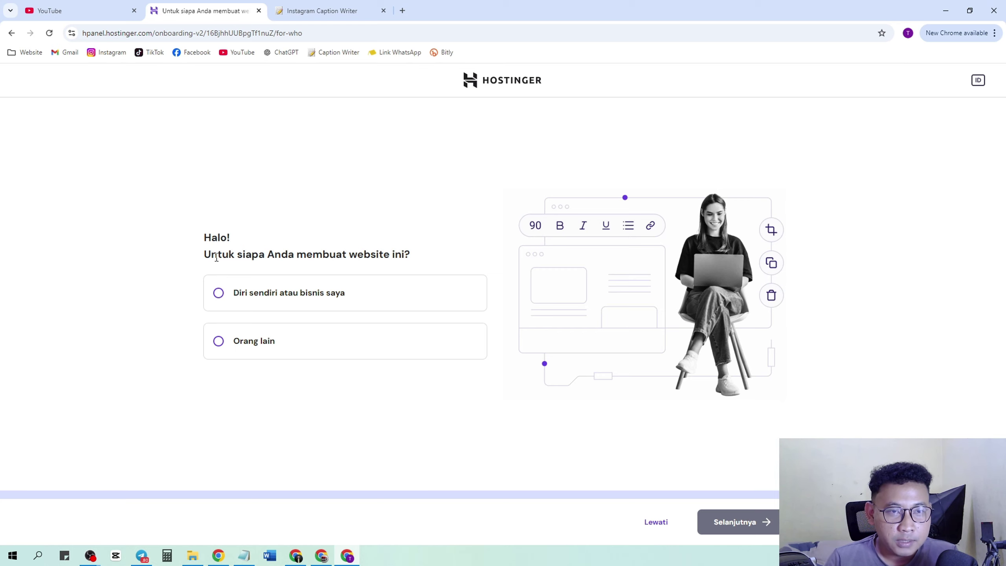
Answer the onboarding questions with "Diri sendiri atau bisnis saya" for the website's owner and "Buat website" for a new site
left_click_drag(216, 258, 401, 256)
left_click(377, 232)
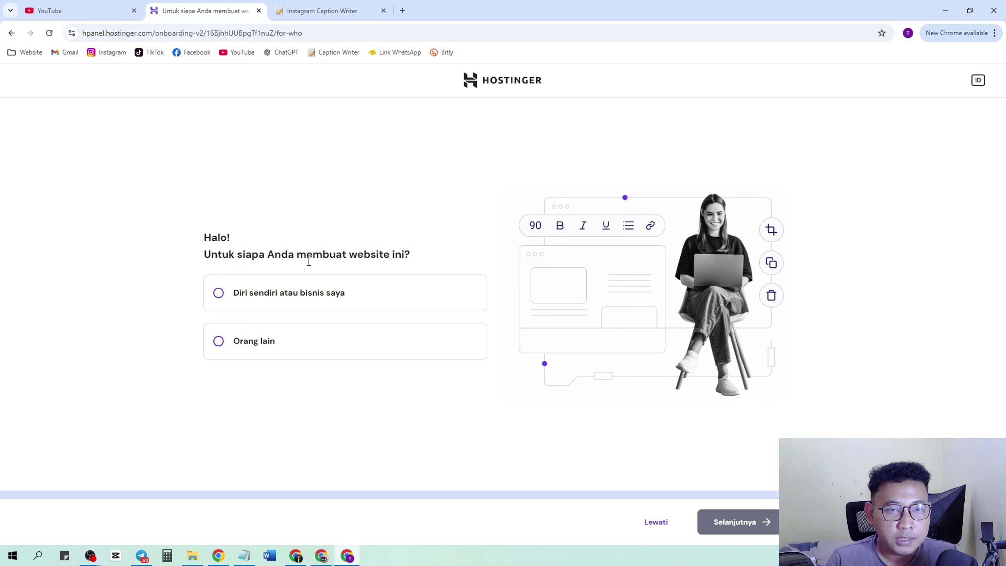
left_click(283, 302)
left_click(733, 526)
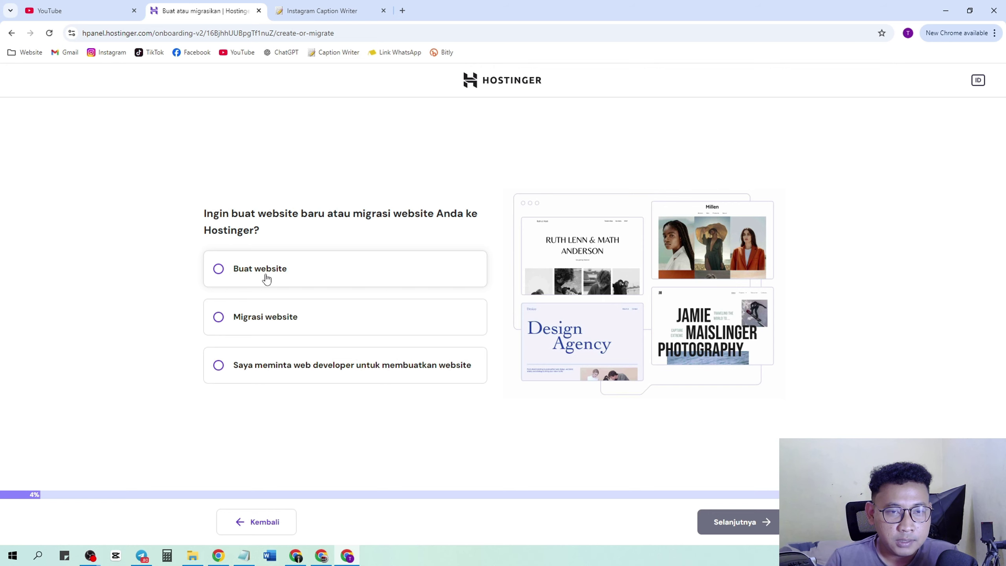
left_click(266, 280)
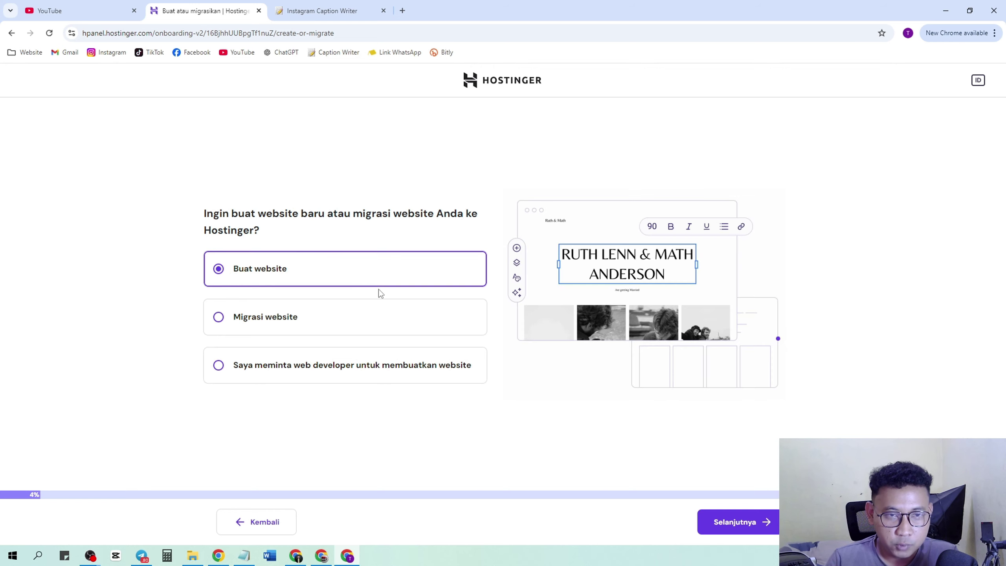
left_click(734, 530)
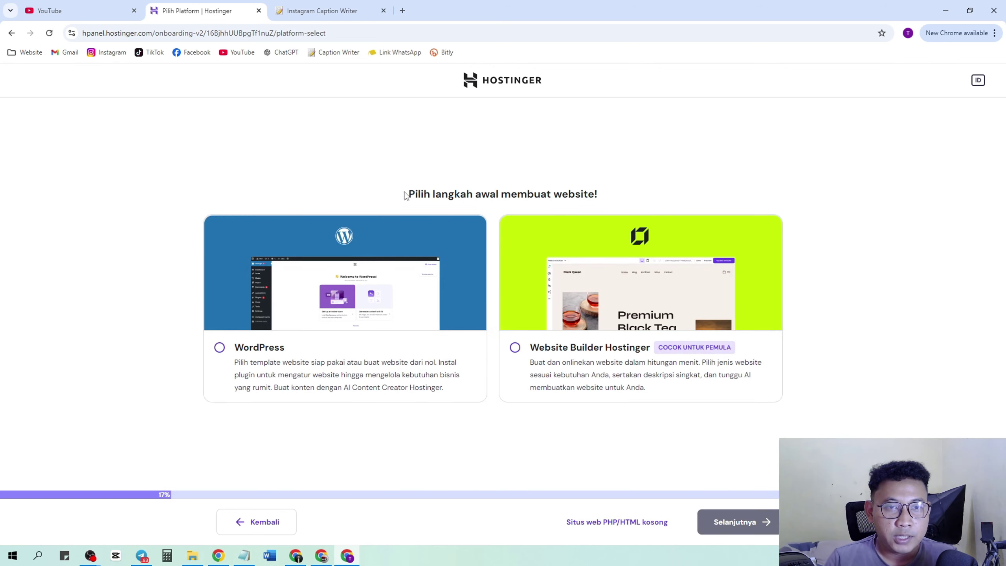
Start from a blank PHP/HTML website ("Situs web PHP/HTML kosong") and proceed to the domain name entry
left_click_drag(410, 196, 631, 184)
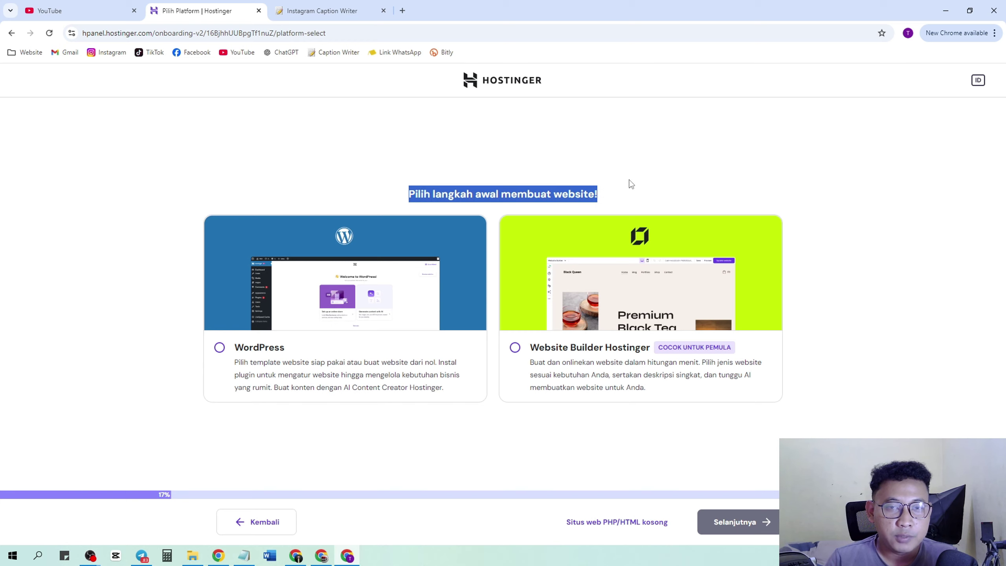
left_click(541, 167)
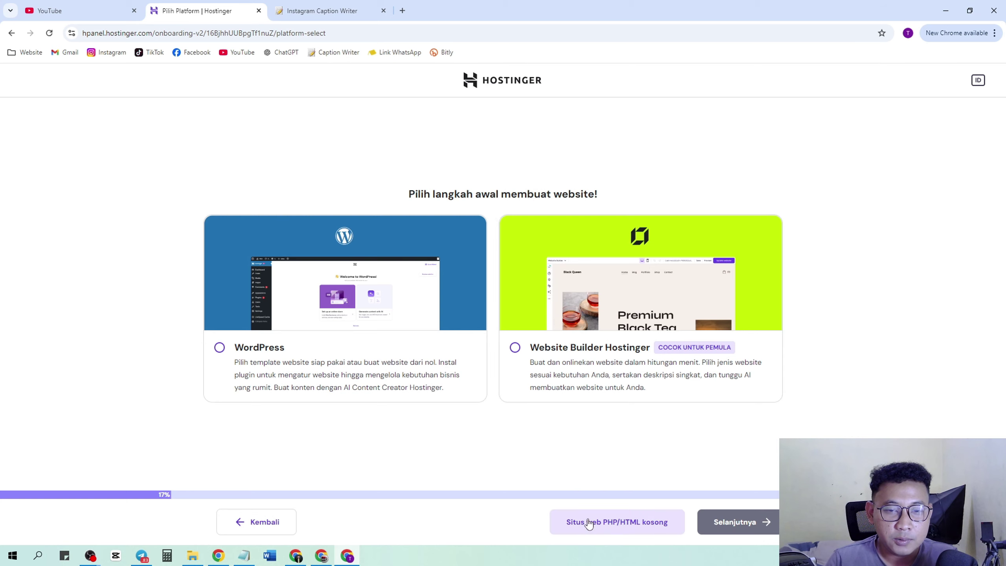
left_click(628, 526)
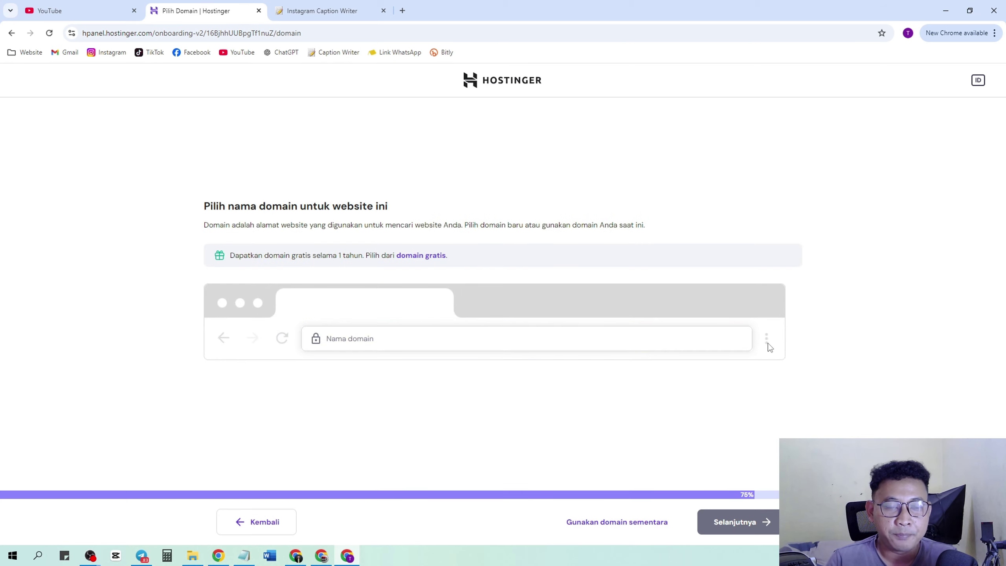
left_click(483, 330)
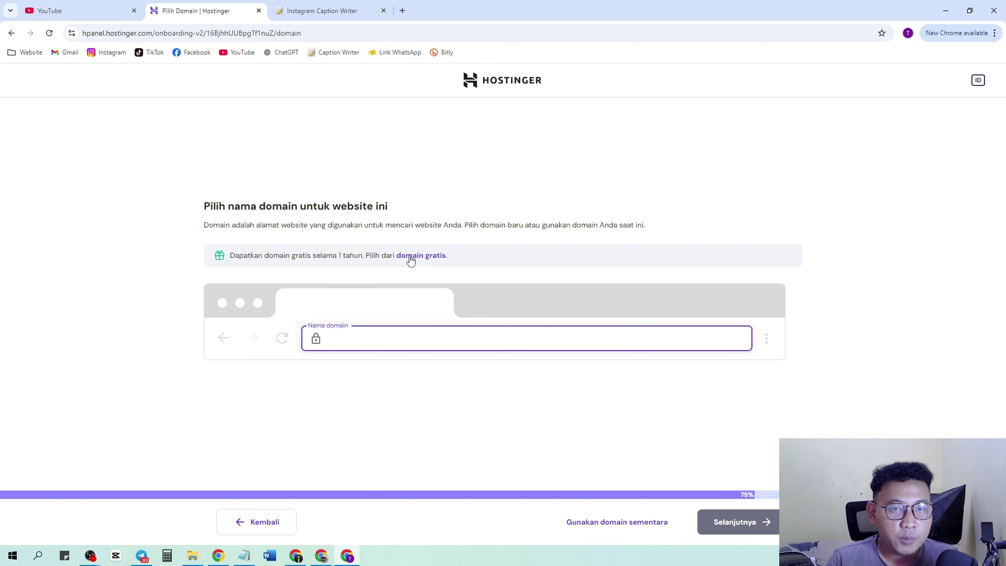
Search Google for hostinger in a separate browser tab and open the Hostinger Indonesia homepage
left_click(318, 10)
left_click(402, 10)
left_click_drag(402, 10, 217, 4)
type("hos")
key("Return")
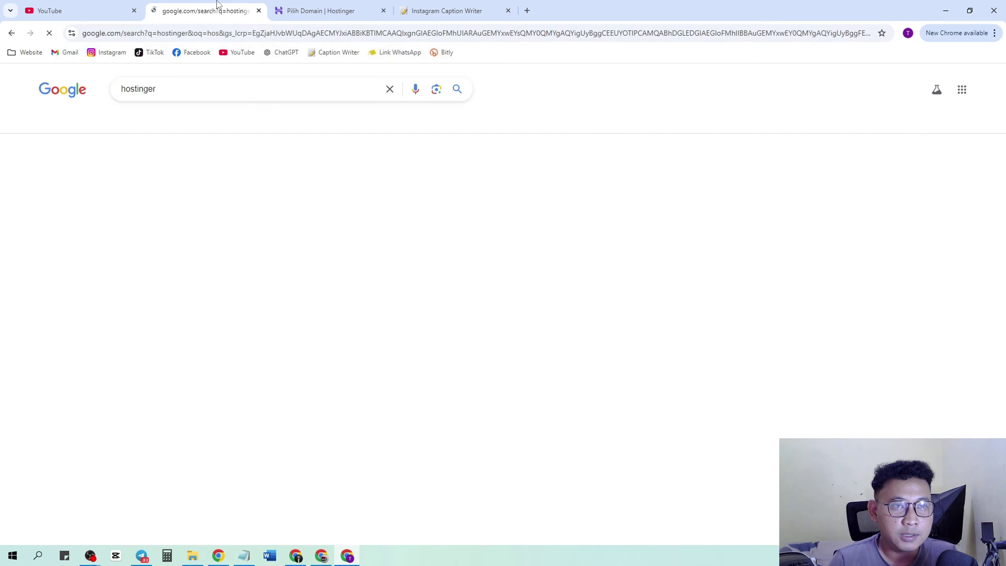
left_click(216, 178)
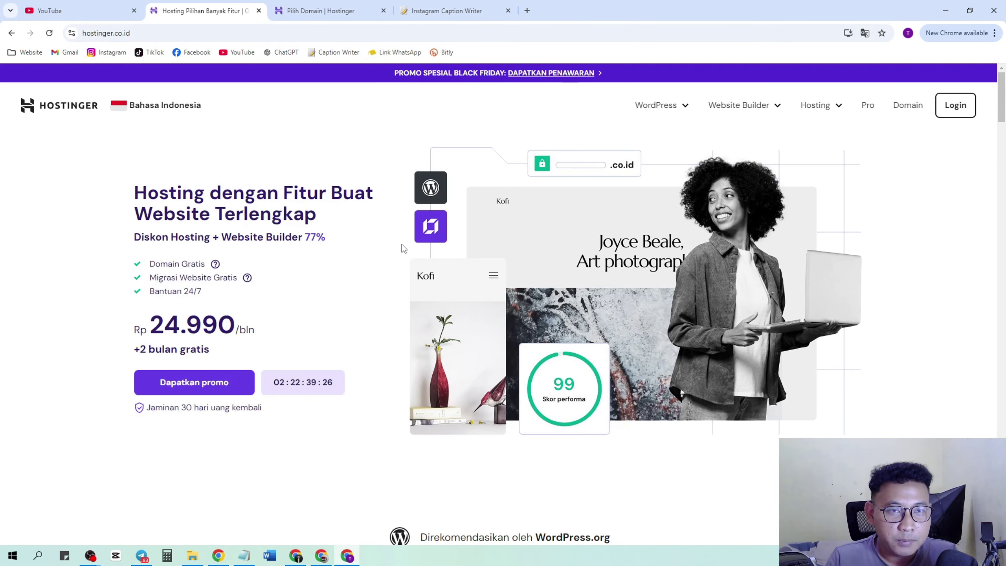
Examine the features of the hosting plans, including the full feature list of the third plan with 200 GB NVMe storage
scroll(401, 244, "down", 15)
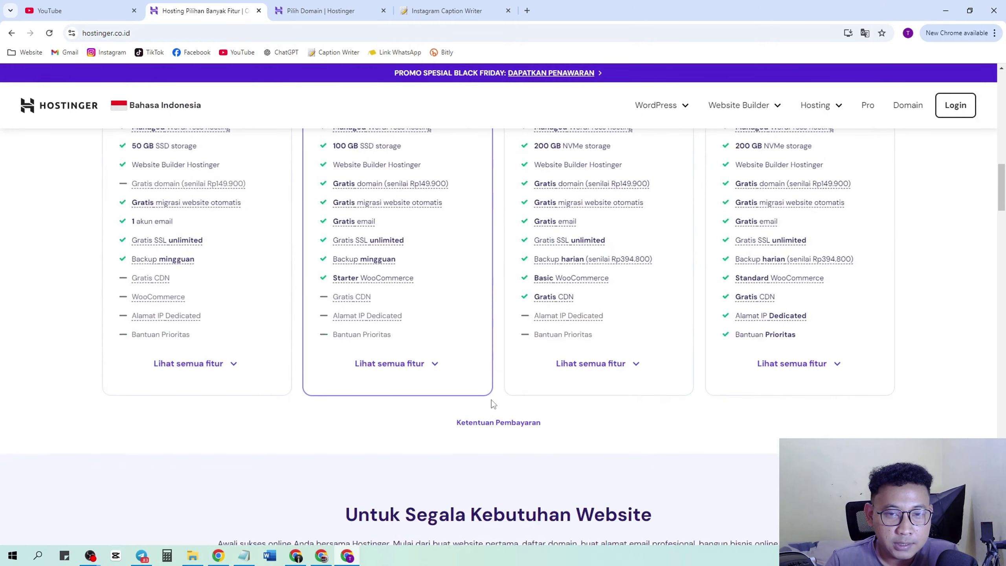
scroll(496, 352, "up", 1)
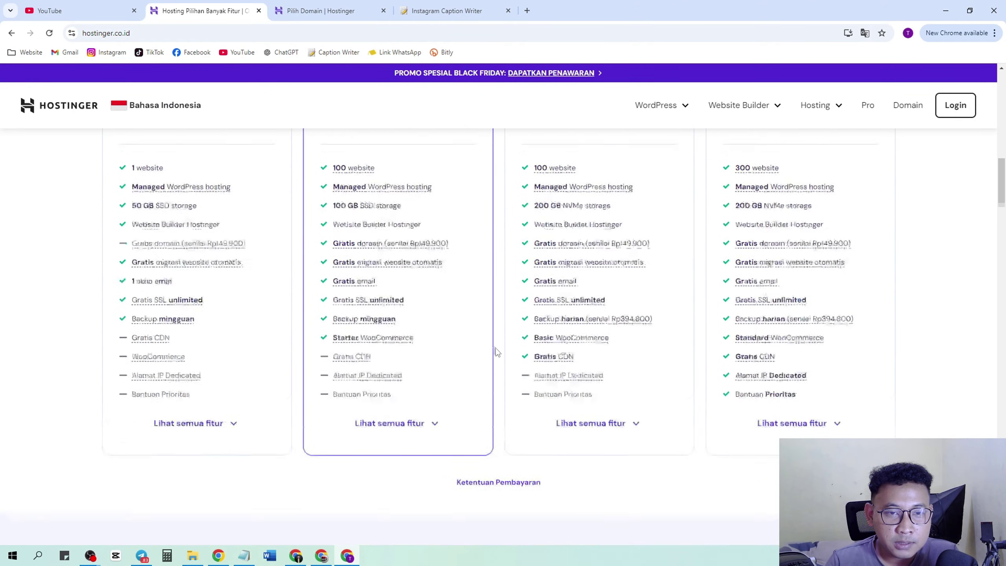
scroll(496, 351, "up", 1)
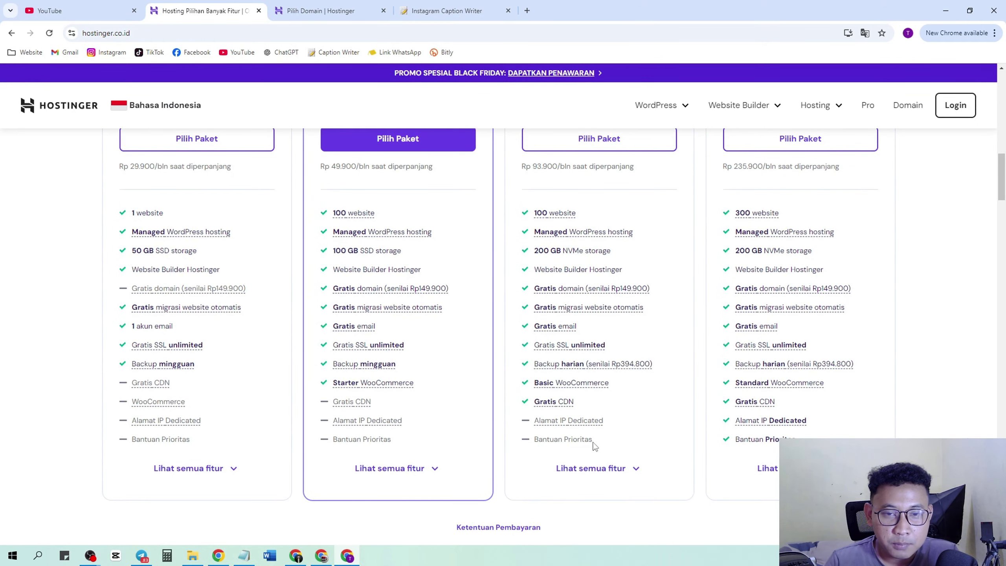
left_click(631, 469)
scroll(633, 385, "down", 8)
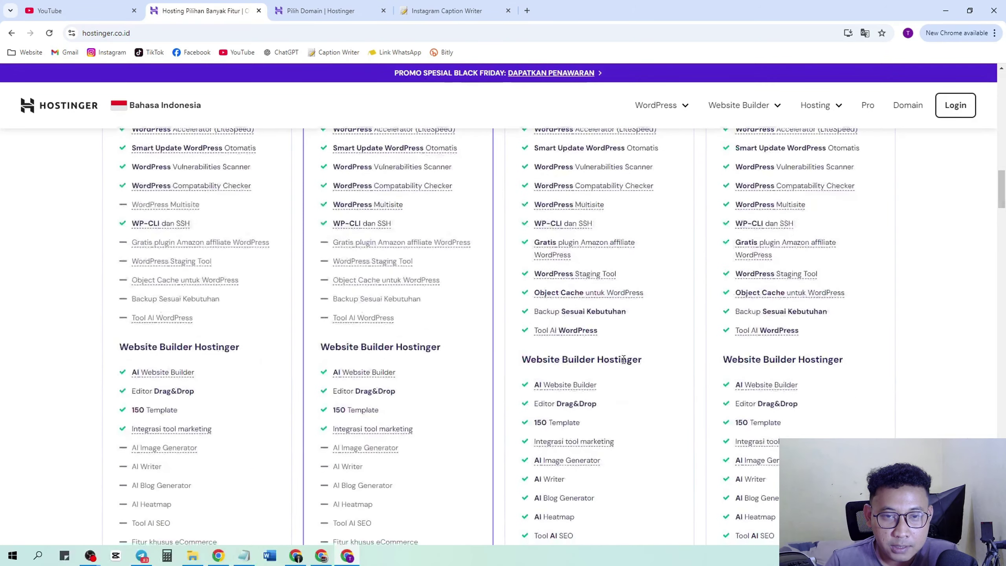
scroll(623, 359, "down", 5)
scroll(623, 361, "up", 11)
scroll(623, 360, "up", 5)
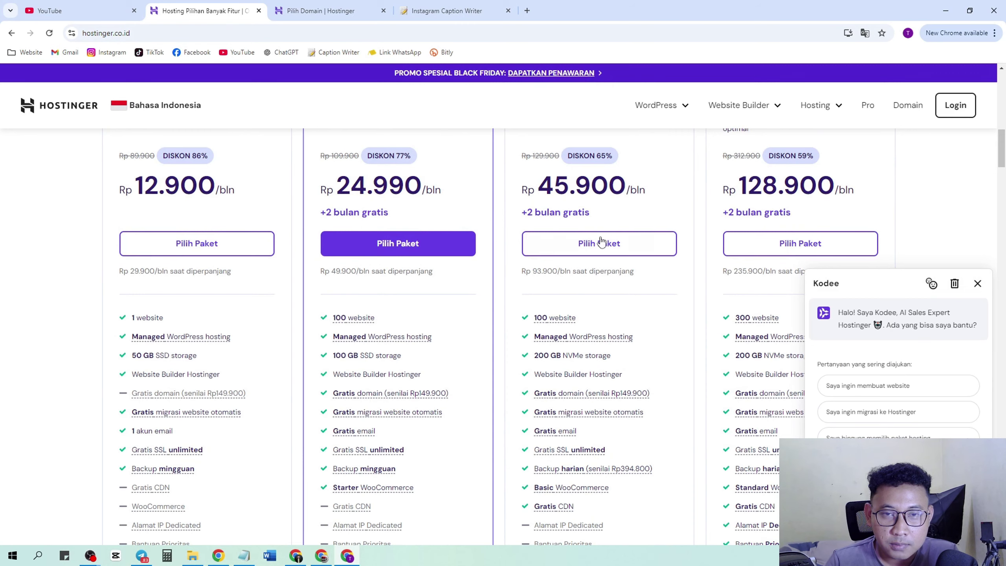
Open a cart for the Business plan and read which domain extensions its free-domain offer covers
left_click(601, 242)
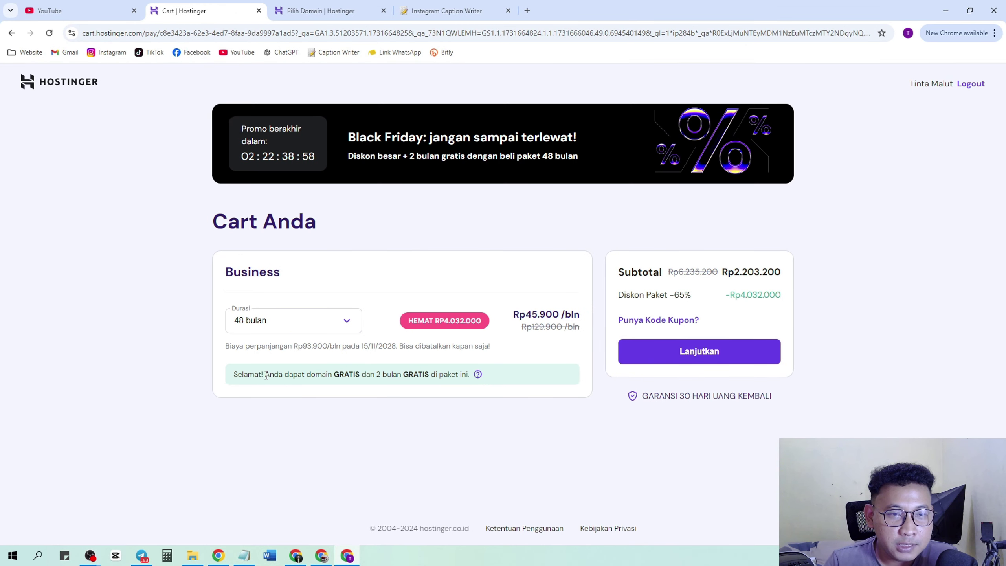
left_click_drag(233, 376, 401, 374)
left_click(321, 375)
left_click(401, 375)
mouse_move(478, 374)
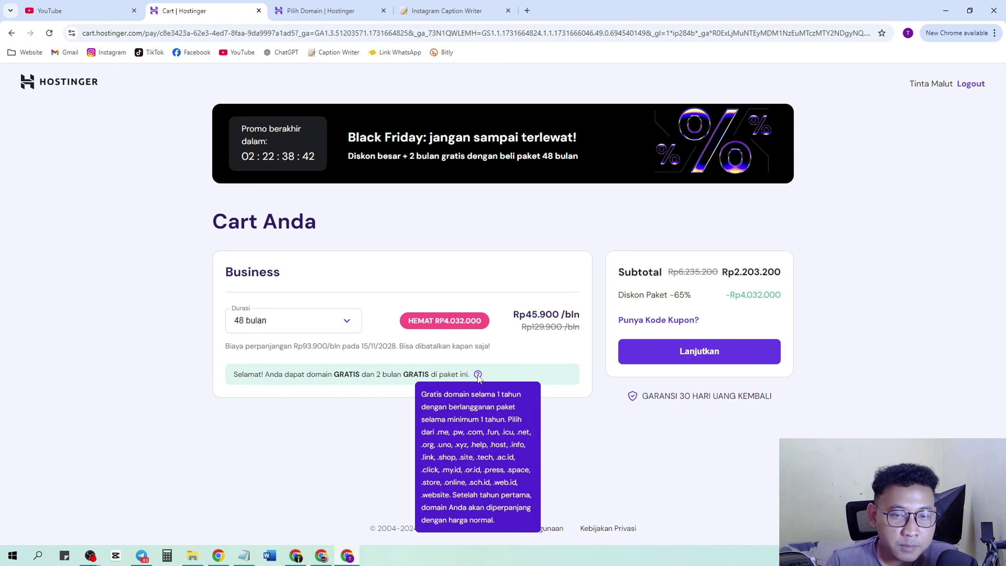
left_click(329, 11)
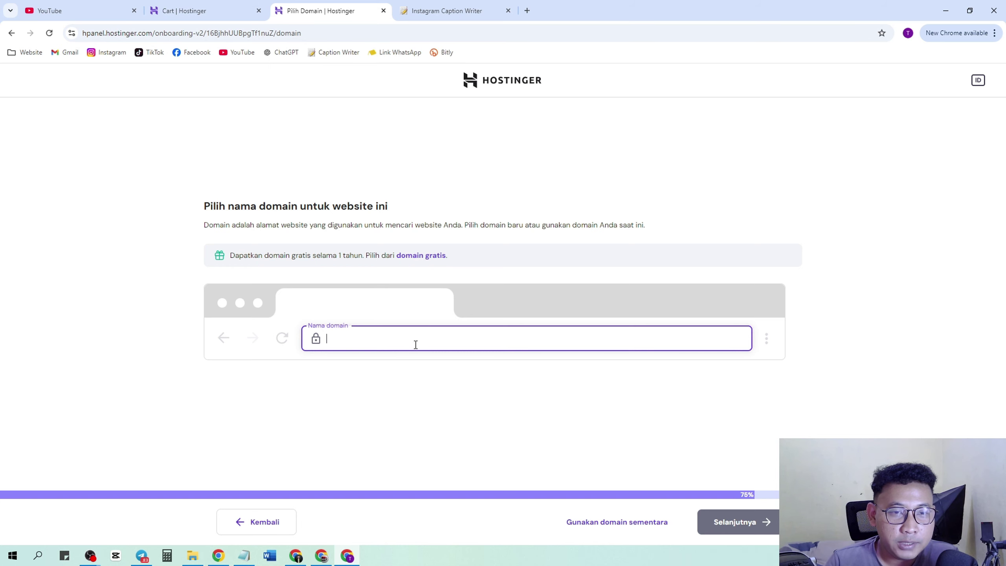
left_click(242, 11)
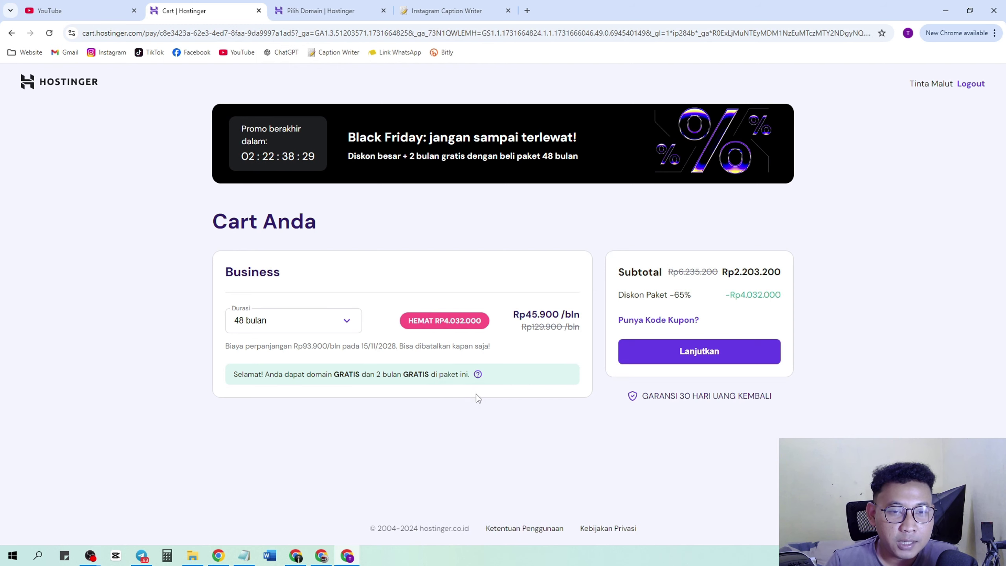
Return to the onboarding domain page, enter tintamalut.co.id as the website's domain name and select it from the suggestions
left_click(350, 7)
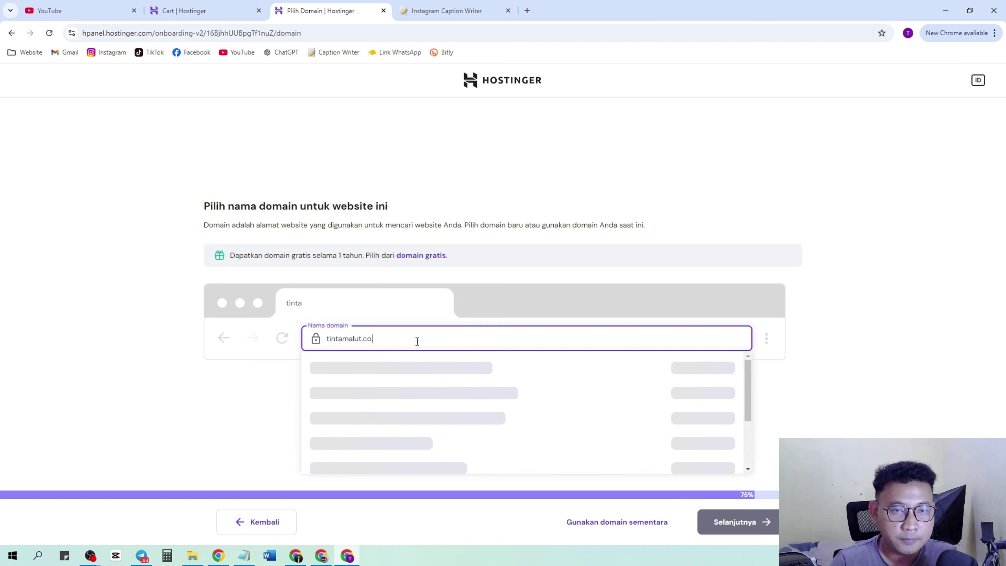
key("BackSpace")
key("BackSpace")
type("d")
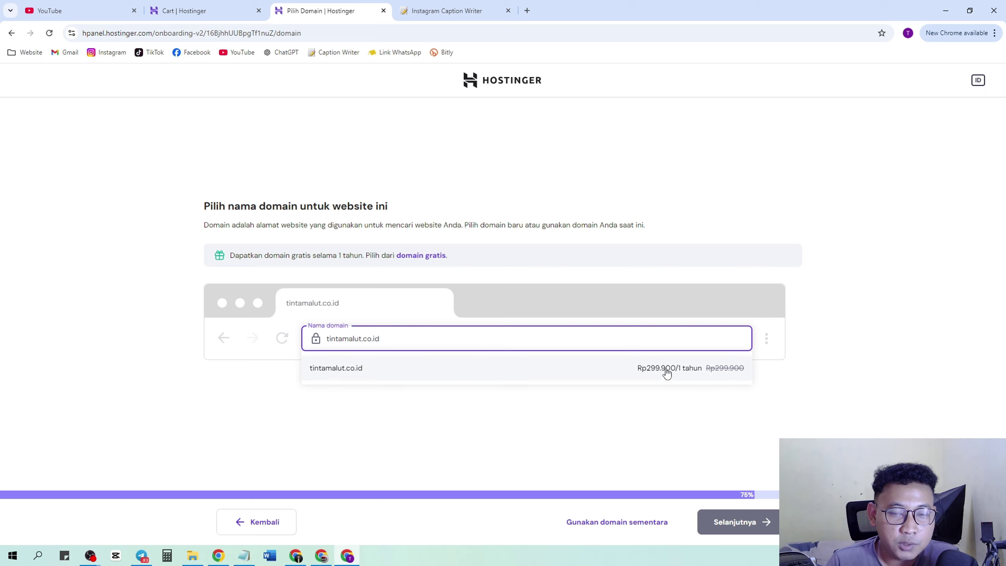
left_click(582, 379)
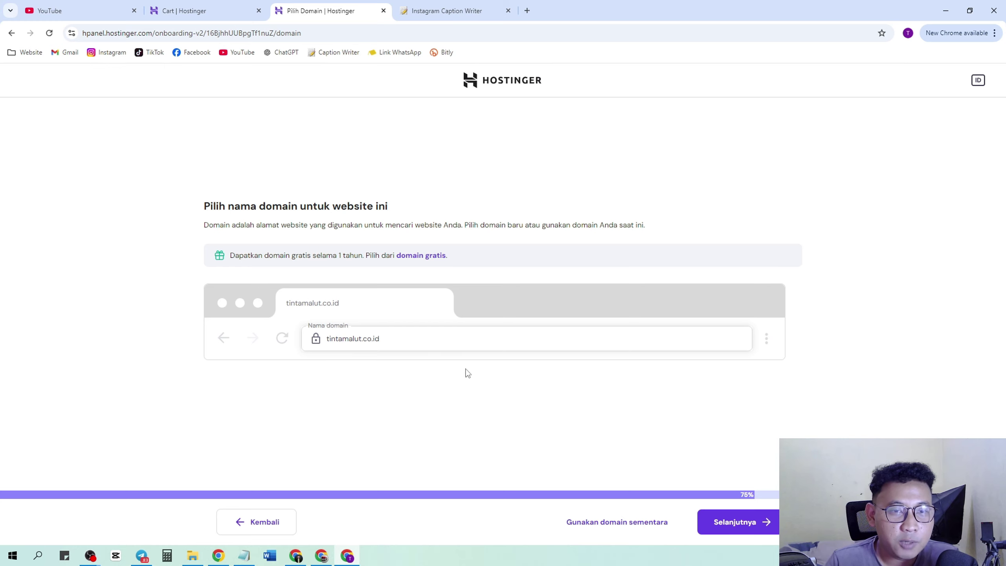
Confirm the one-year order for the chosen domain and continue to the audience location selection
left_click(716, 517)
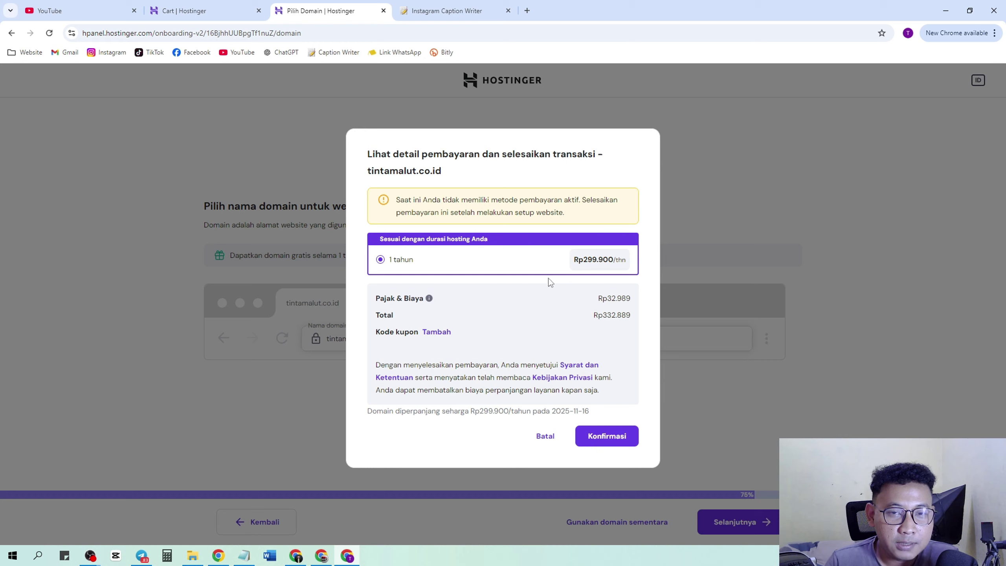
left_click(594, 440)
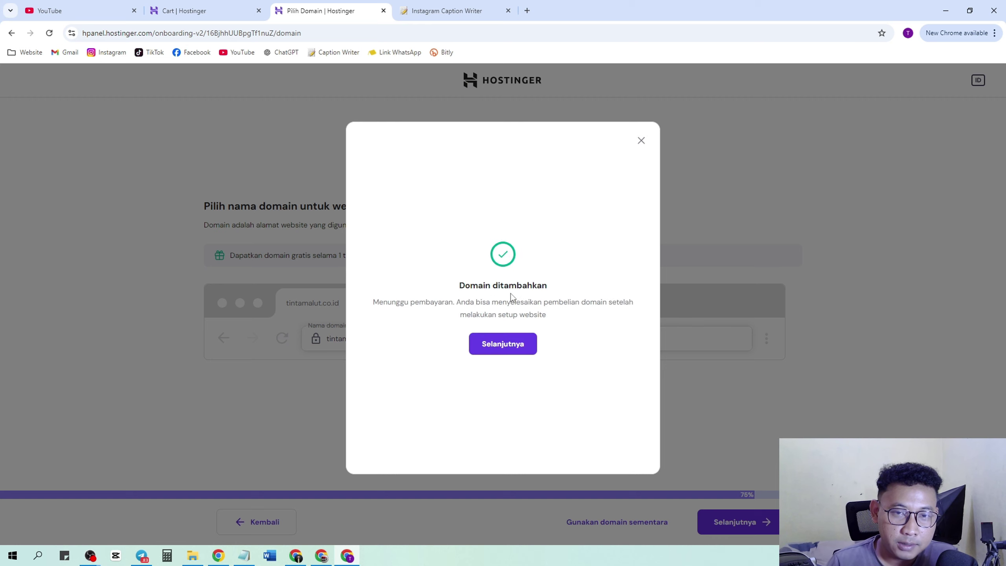
left_click(491, 343)
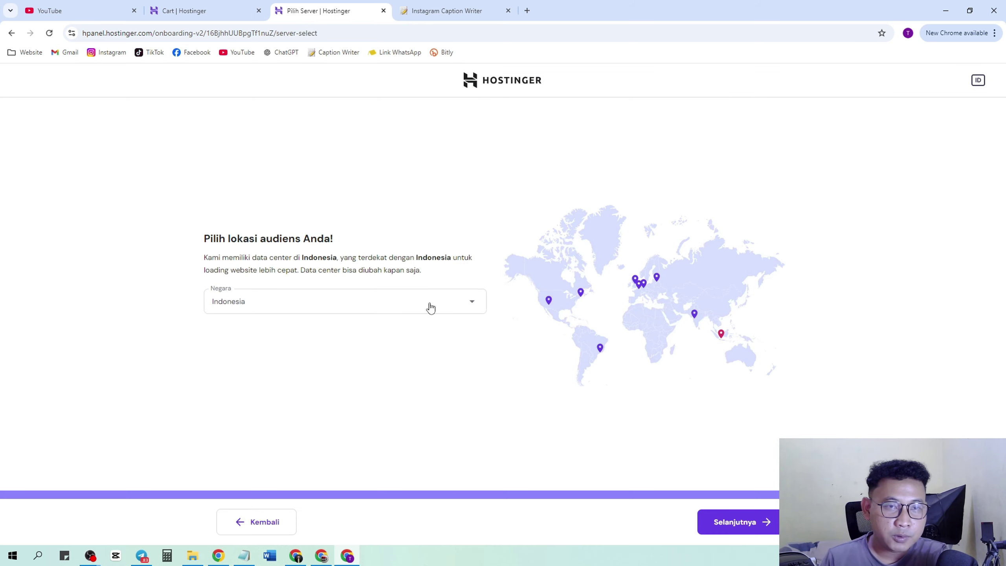
Review the available data center countries, keep Indonesia as the audience location and continue through the setup
left_click(381, 305)
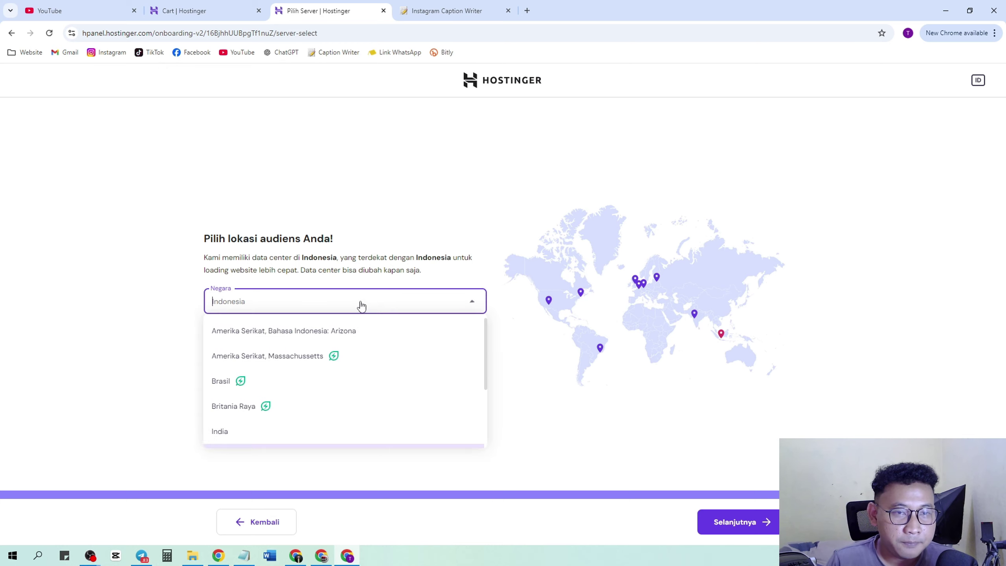
scroll(289, 364, "down", 3)
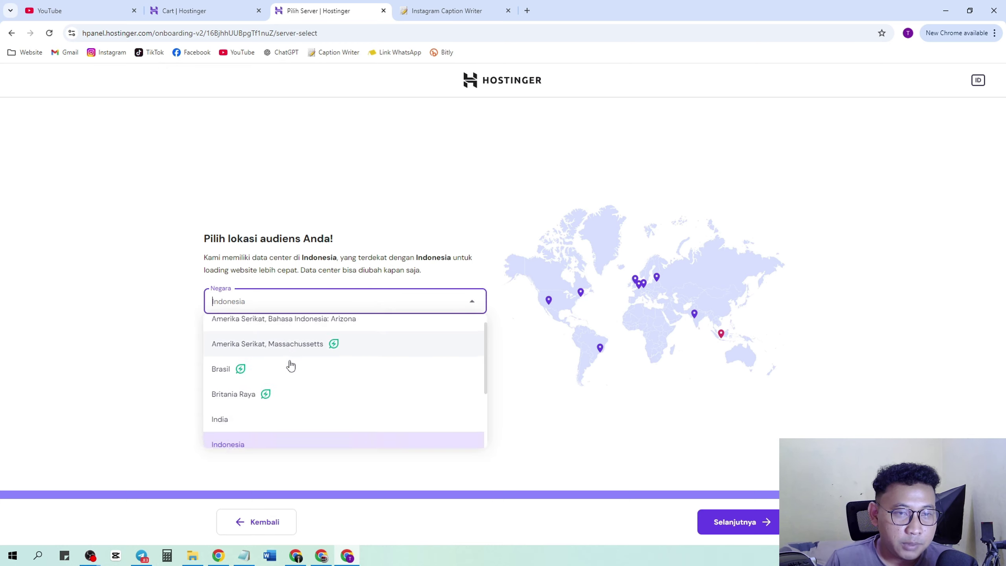
scroll(288, 436, "up", 3)
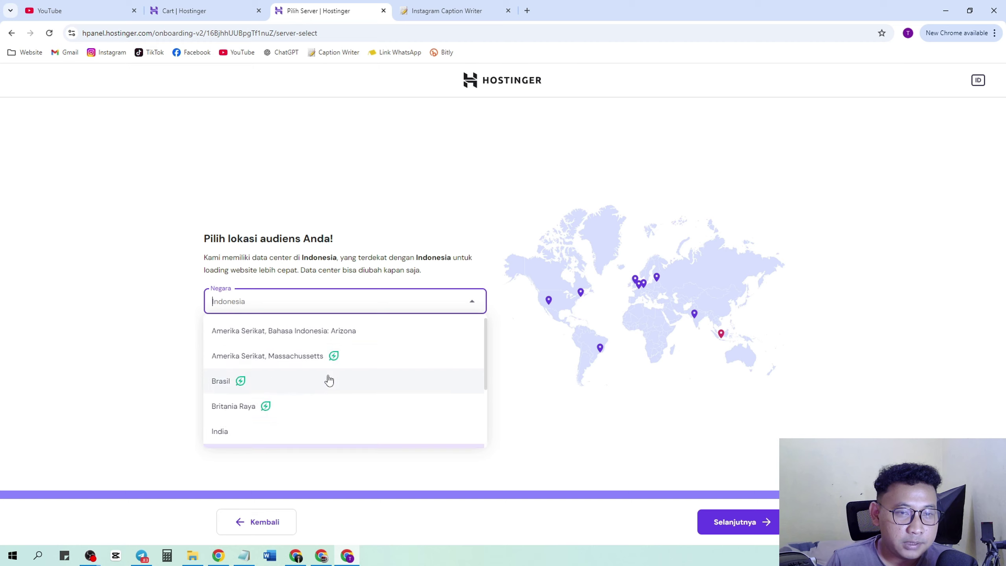
left_click(232, 301)
left_click(770, 518)
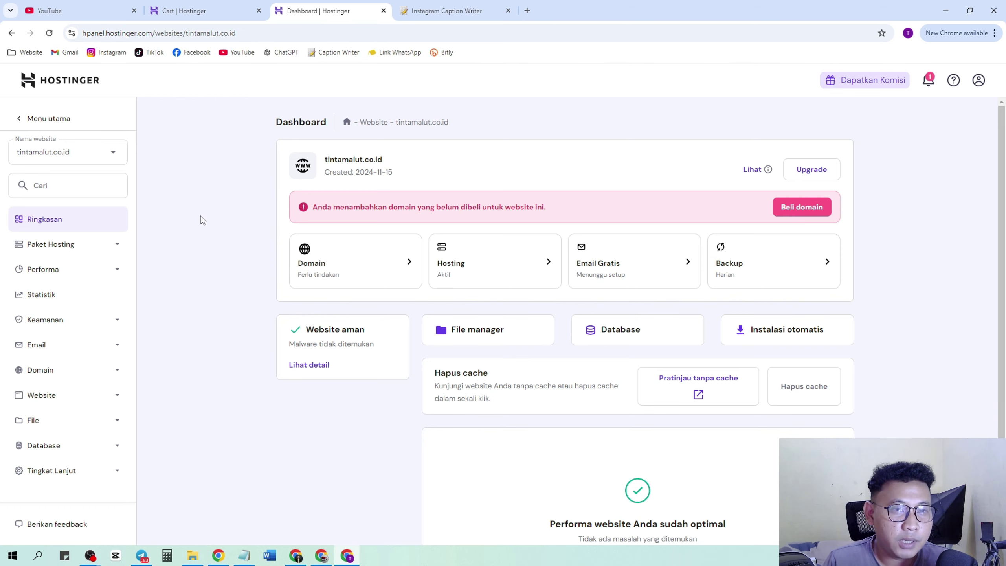
Open the Gmail inbox in a new browser tab placed first and check it for mail from Hostinger
left_click(527, 10)
left_click_drag(527, 10, 59, 10)
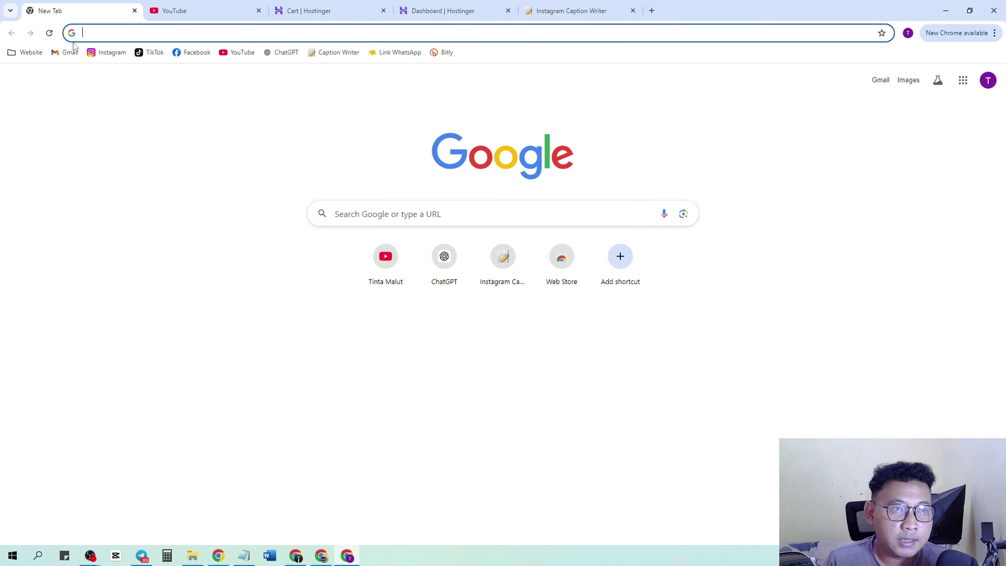
left_click(65, 51)
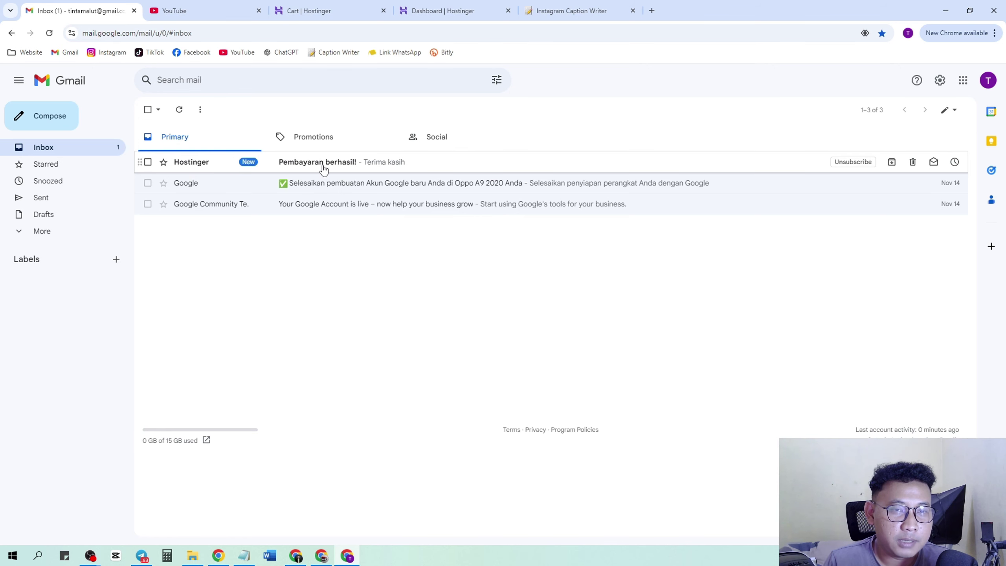
Return to the Hostinger dashboard for tintamalut.co.id and look over the website's overview
left_click(463, 9)
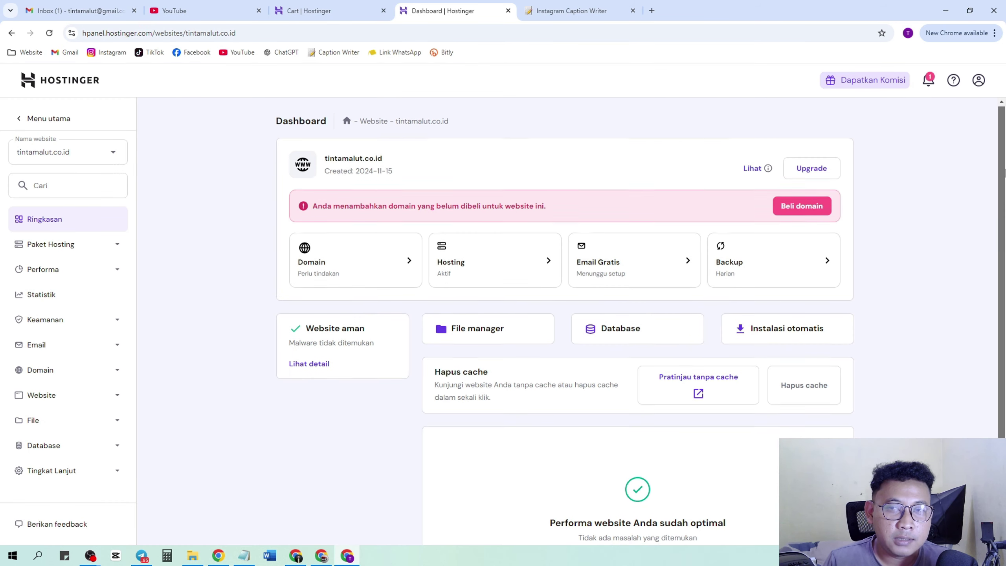
scroll(1004, 170, "down", 2)
scroll(1003, 170, "up", 2)
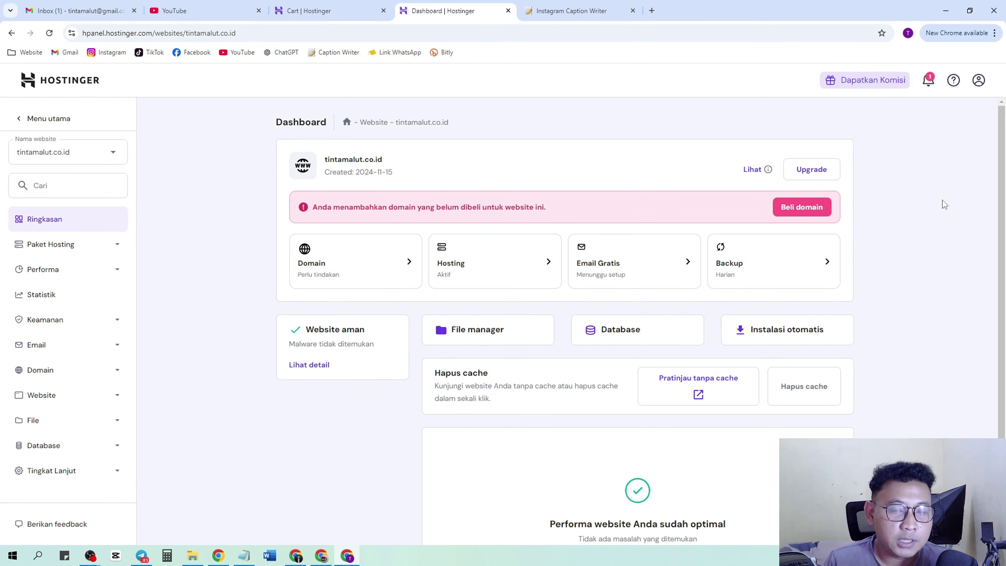